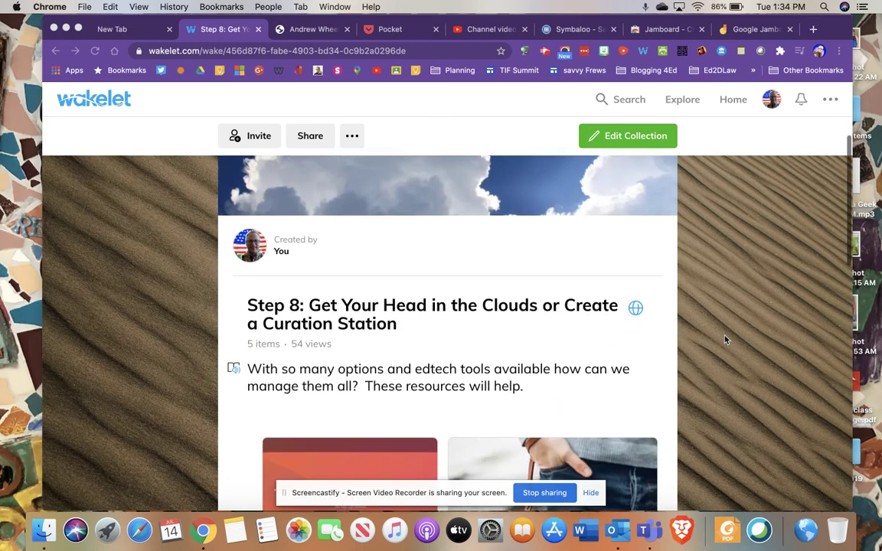
Step: View the Cube for Teachers profile's Sketchnotes, Math Resources and Coffee with a Geek collections, then return to Wakelet
scroll(725, 340, "down", 2)
scroll(726, 338, "down", 4)
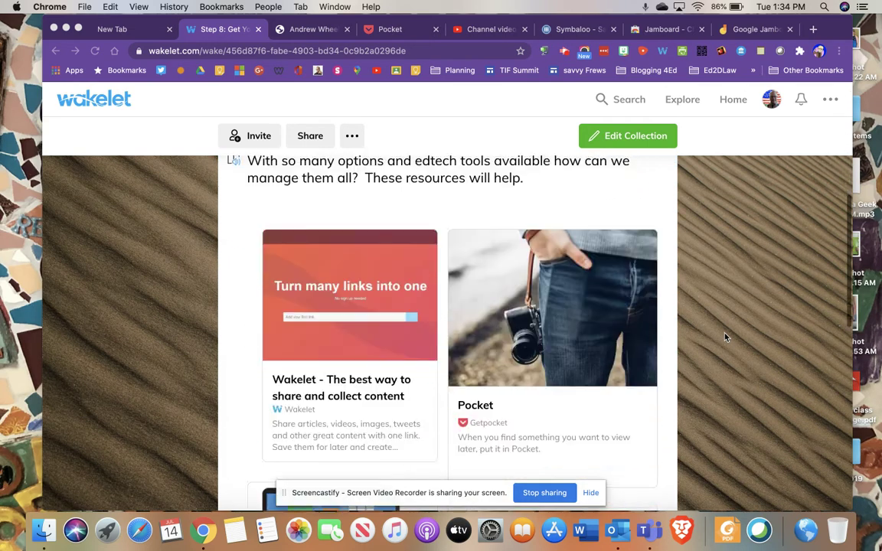
scroll(725, 338, "up", 2)
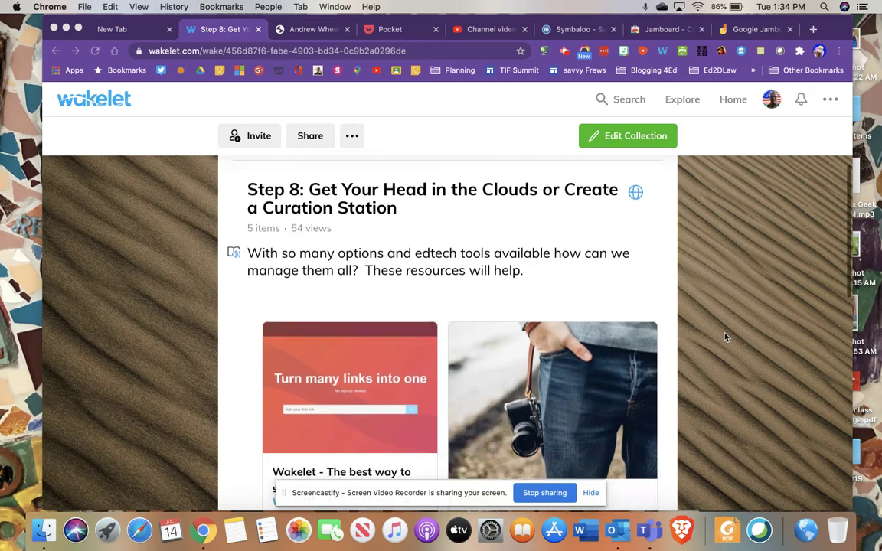
scroll(725, 338, "up", 2)
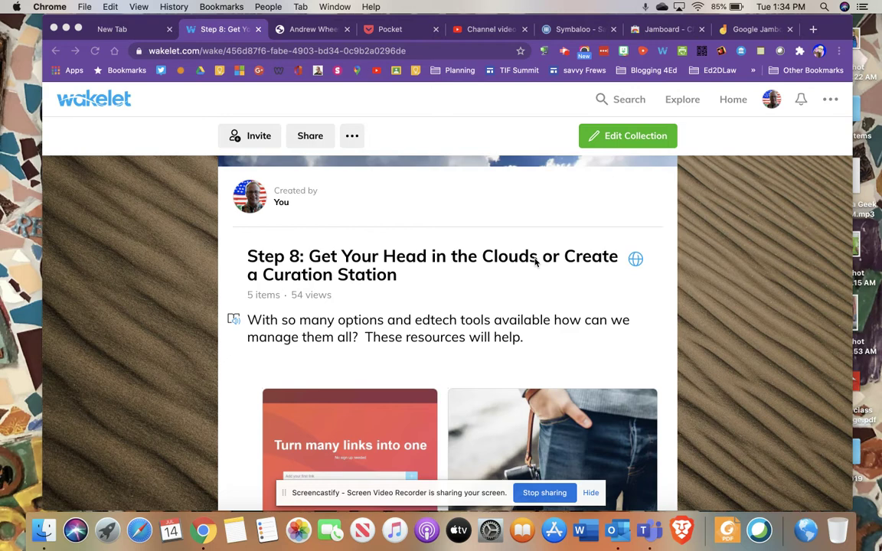
scroll(536, 261, "down", 2)
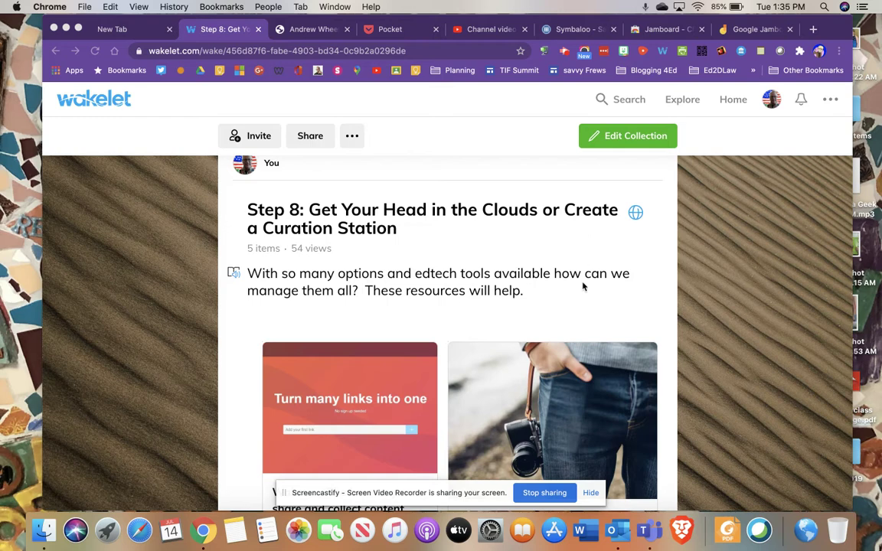
scroll(583, 286, "down", 4)
scroll(582, 286, "up", 4)
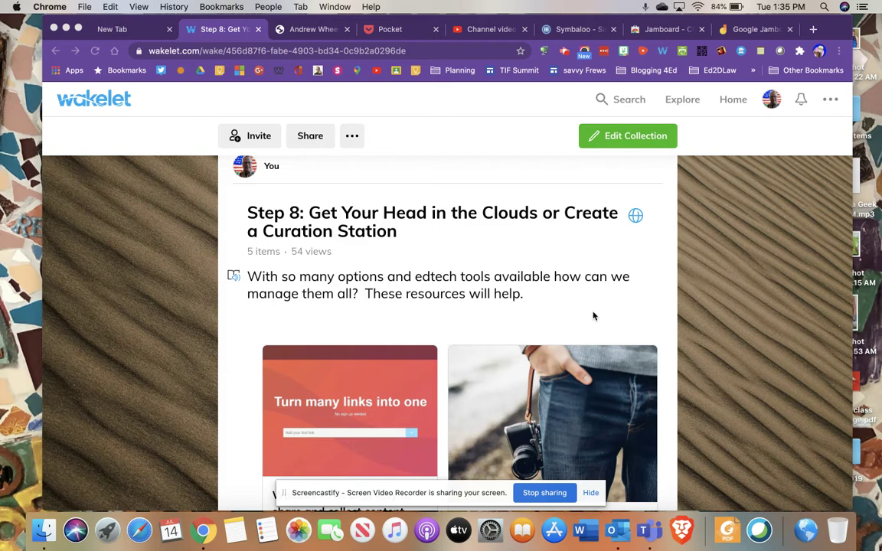
scroll(593, 315, "down", 1)
scroll(593, 316, "up", 3)
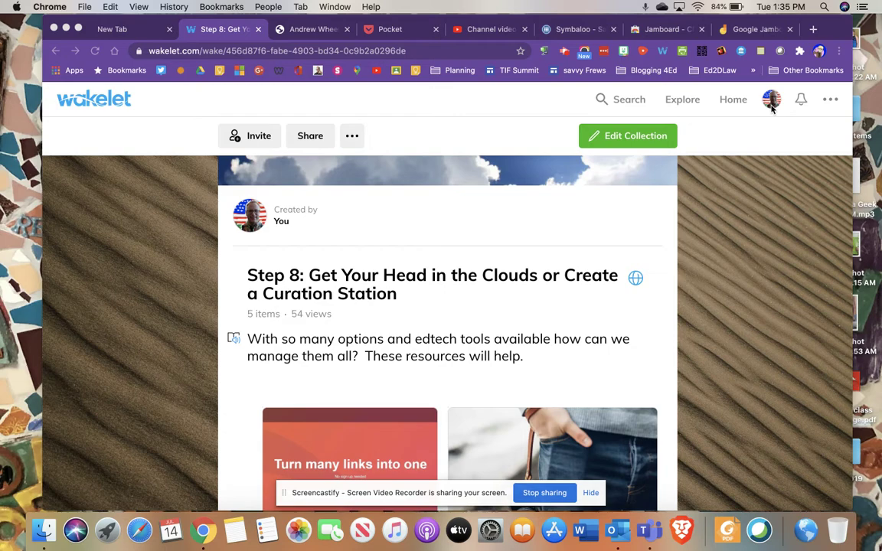
scroll(741, 265, "down", 5)
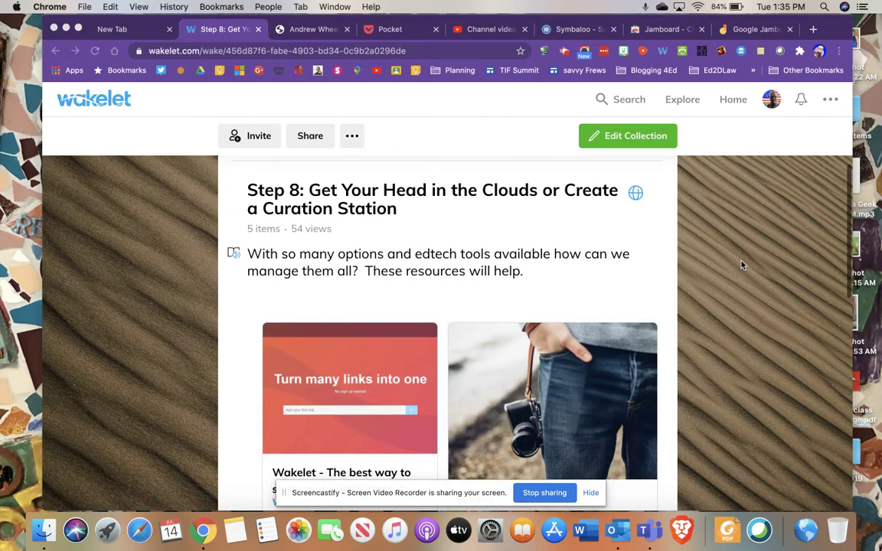
scroll(741, 265, "down", 2)
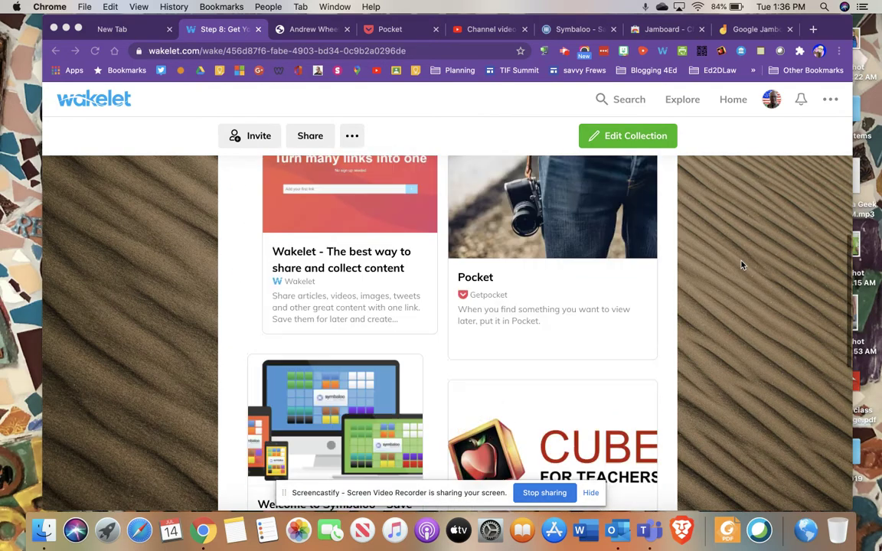
scroll(741, 265, "up", 8)
scroll(741, 265, "up", 2)
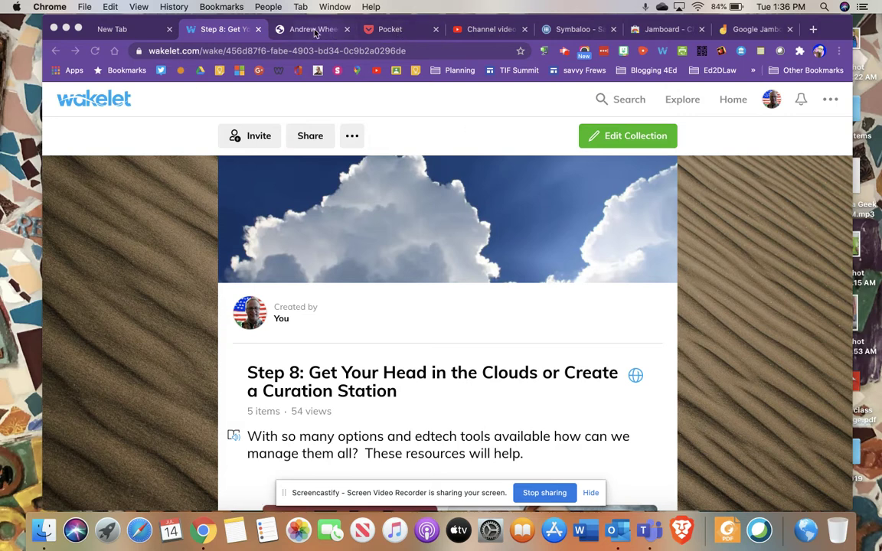
left_click(285, 30)
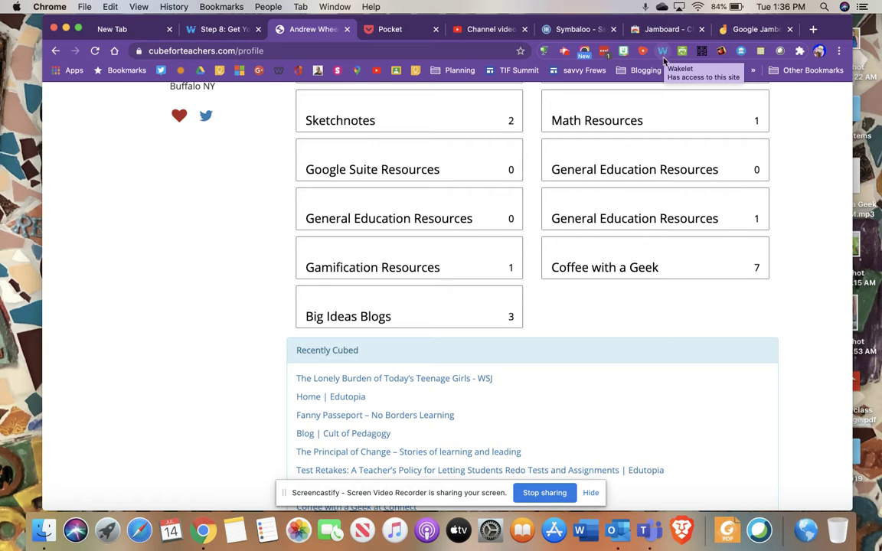
left_click(220, 29)
Step: Scroll through the Step 8 collection's Wakelet, Pocket, Symbaloo and Cube For Teachers cards, ending at the Pocket card
scroll(503, 265, "down", 1)
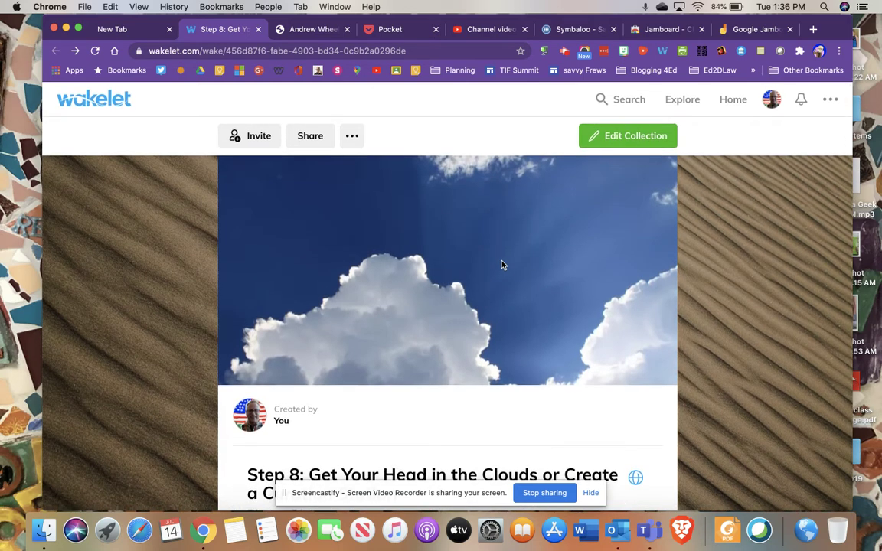
scroll(503, 265, "down", 6)
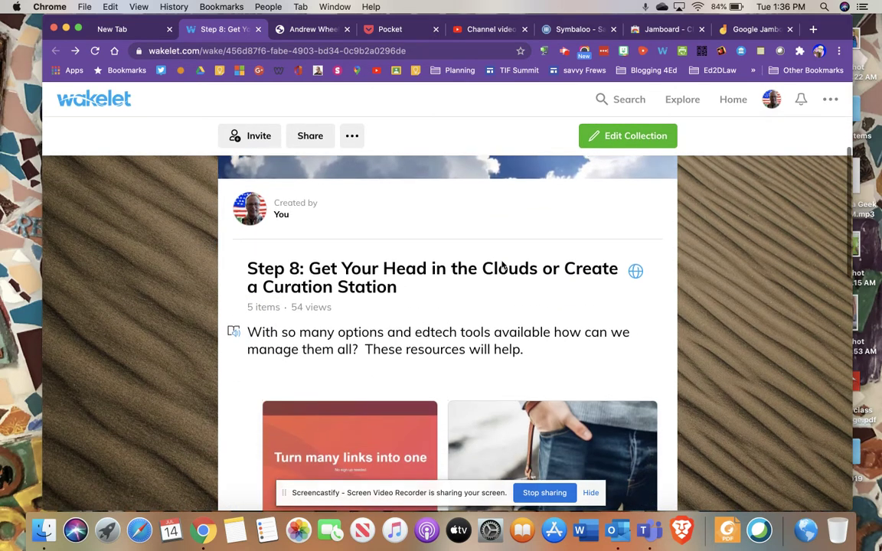
scroll(503, 265, "down", 3)
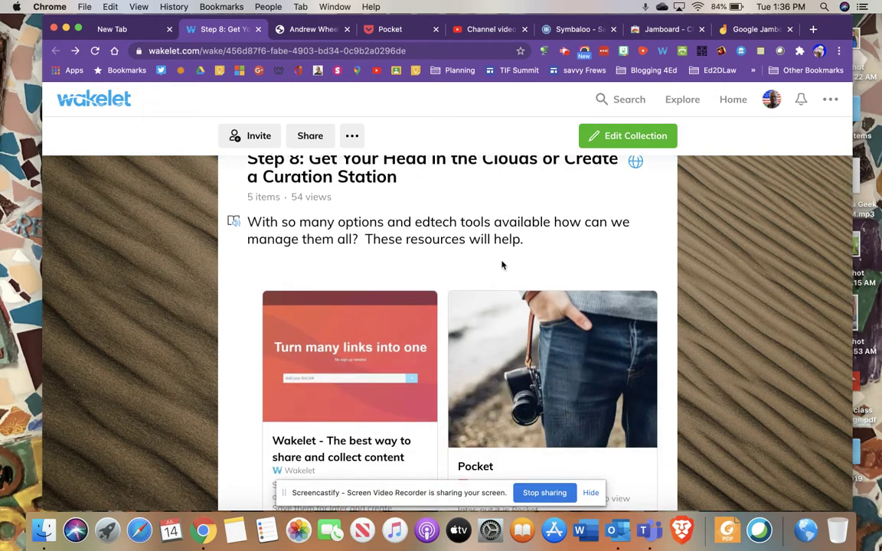
scroll(503, 265, "down", 7)
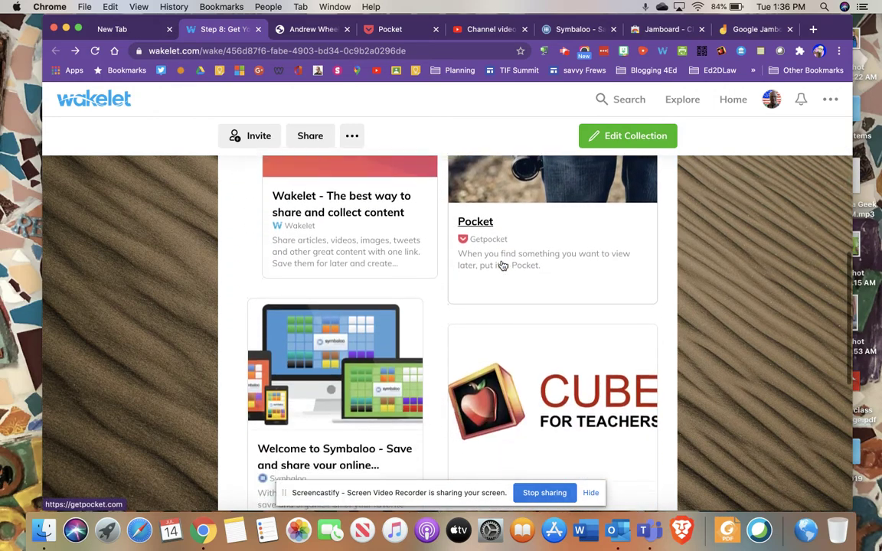
scroll(503, 265, "down", 6)
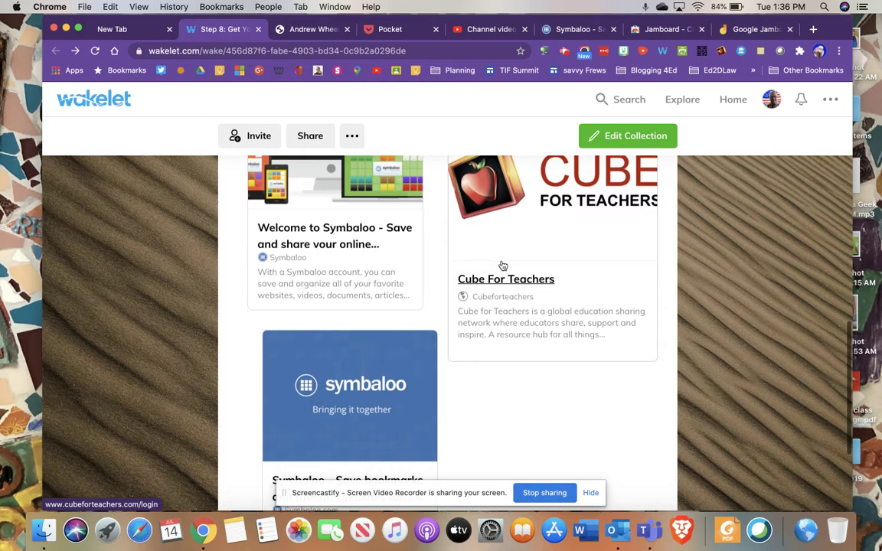
scroll(503, 265, "up", 16)
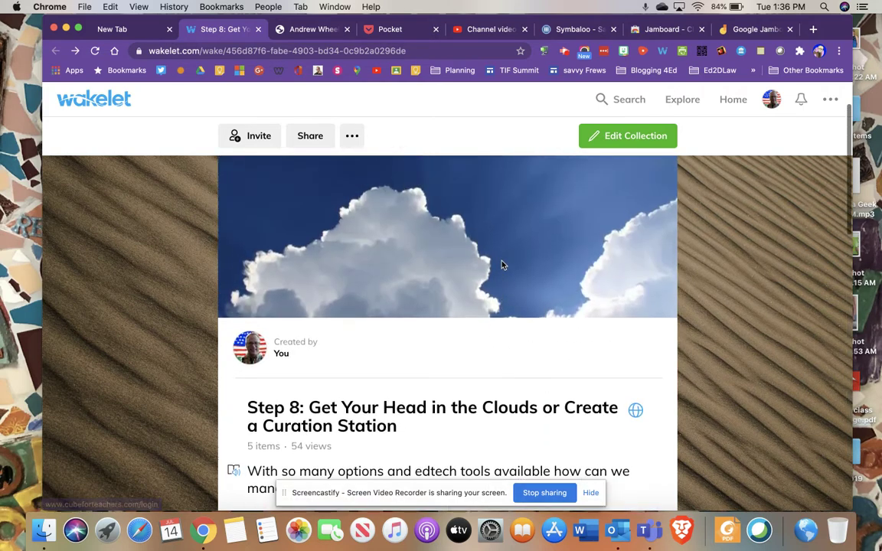
scroll(502, 264, "down", 9)
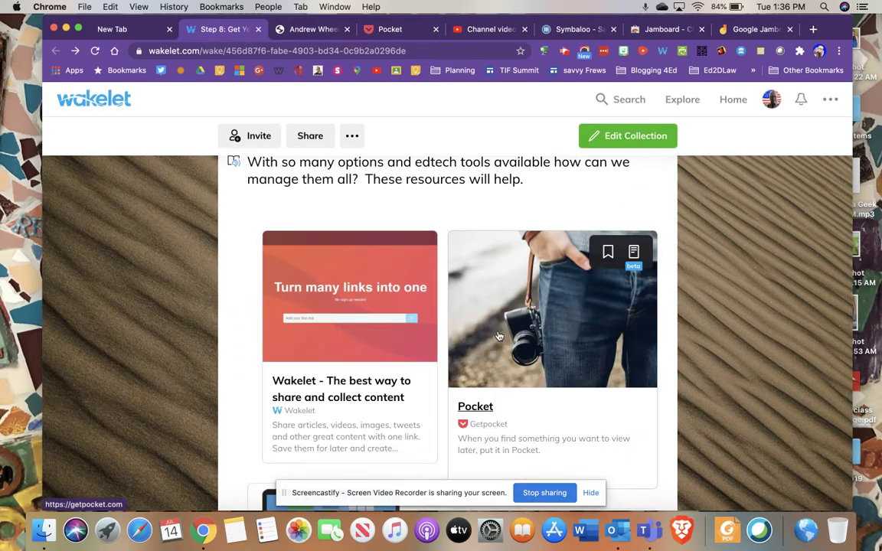
scroll(501, 341, "down", 6)
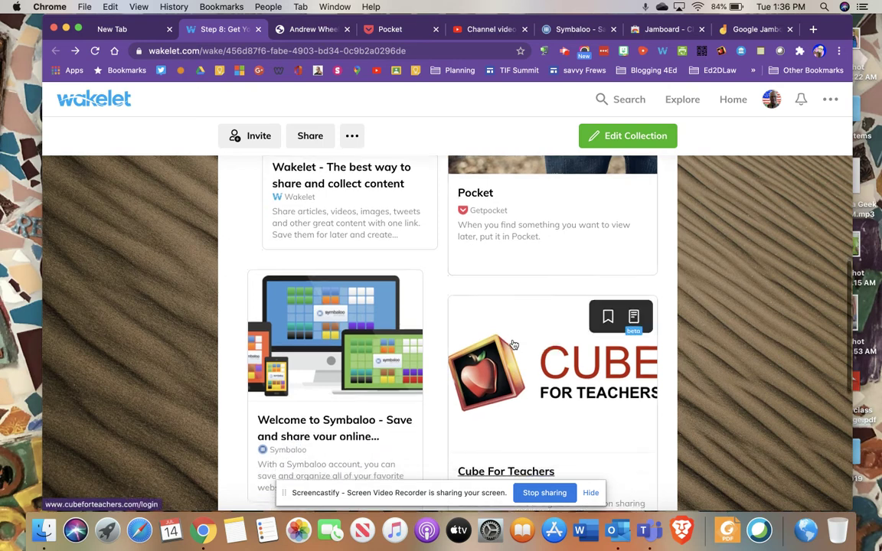
scroll(513, 344, "down", 1)
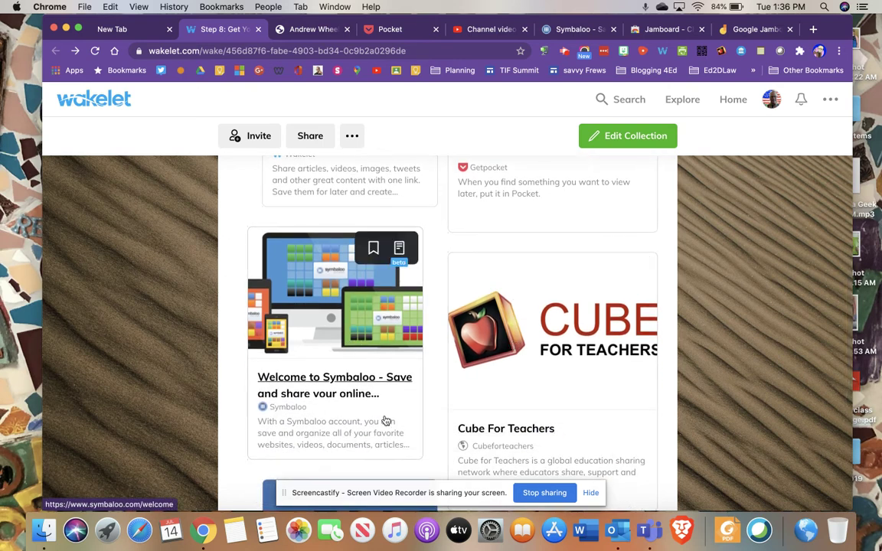
scroll(386, 420, "down", 5)
scroll(386, 419, "up", 10)
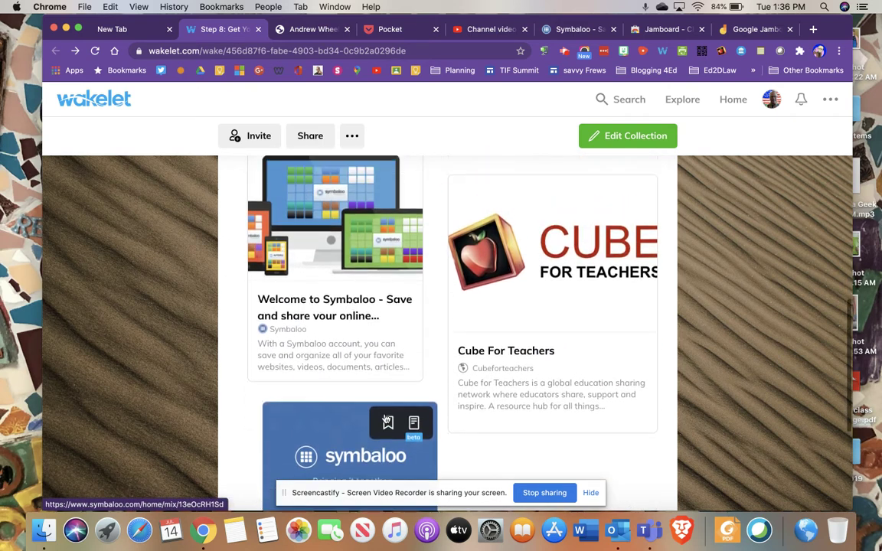
scroll(386, 417, "up", 2)
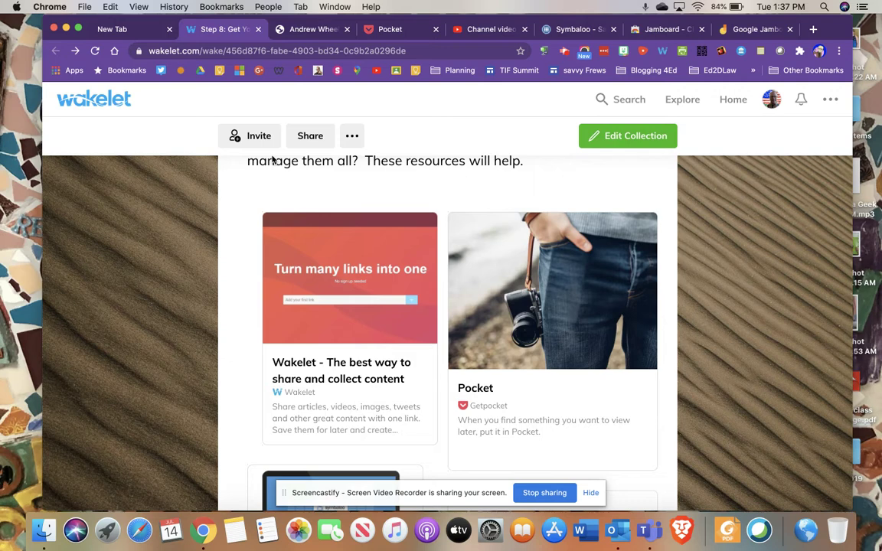
scroll(379, 214, "up", 5)
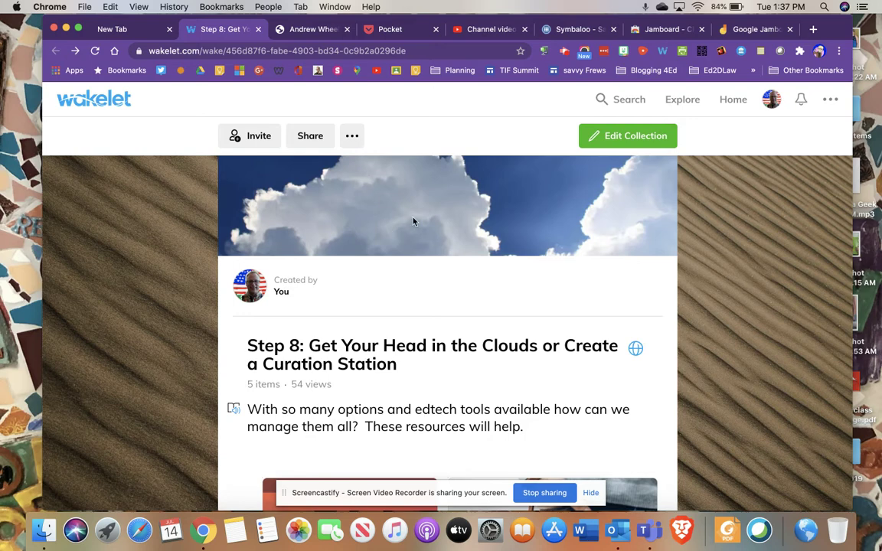
scroll(417, 226, "down", 5)
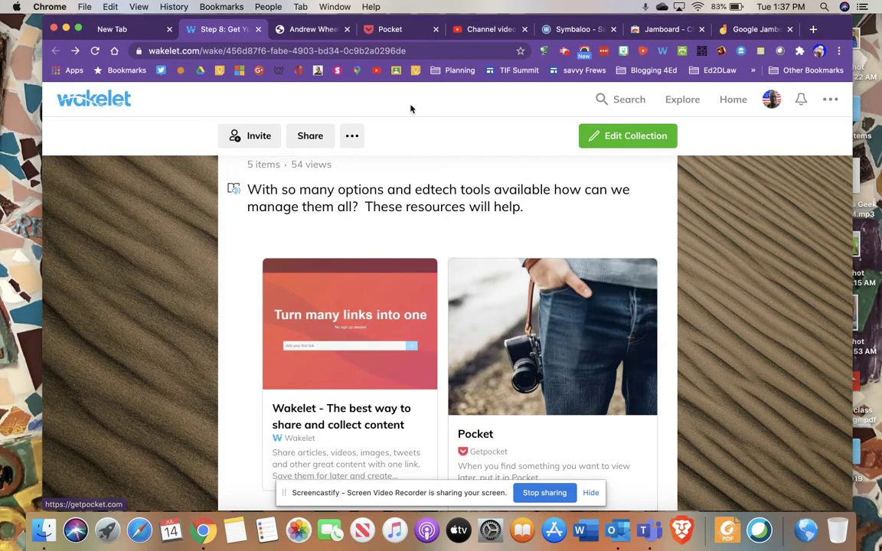
Step: Show Pocket's My List of saved articles, such as '25 Ways to Develop 21st Century Thinkers', and scroll through it
left_click(386, 29)
scroll(448, 254, "down", 2)
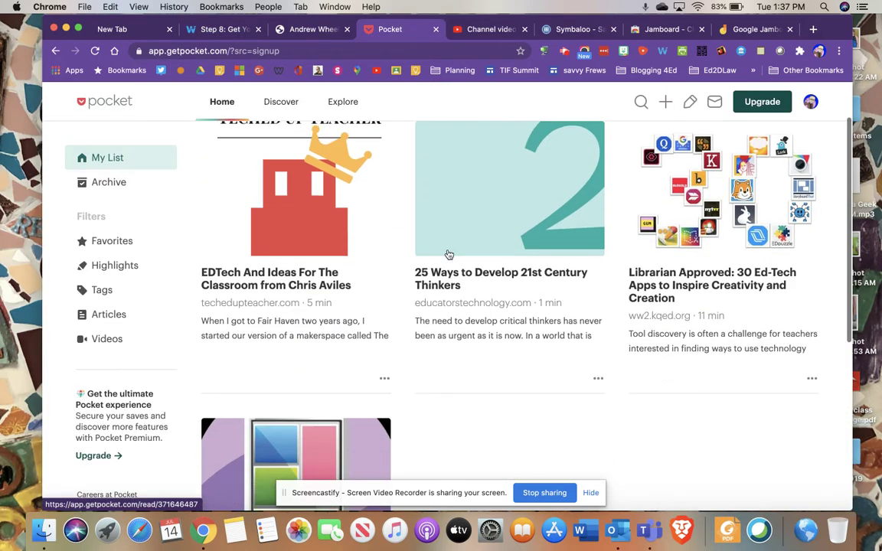
scroll(448, 255, "down", 2)
scroll(448, 255, "up", 4)
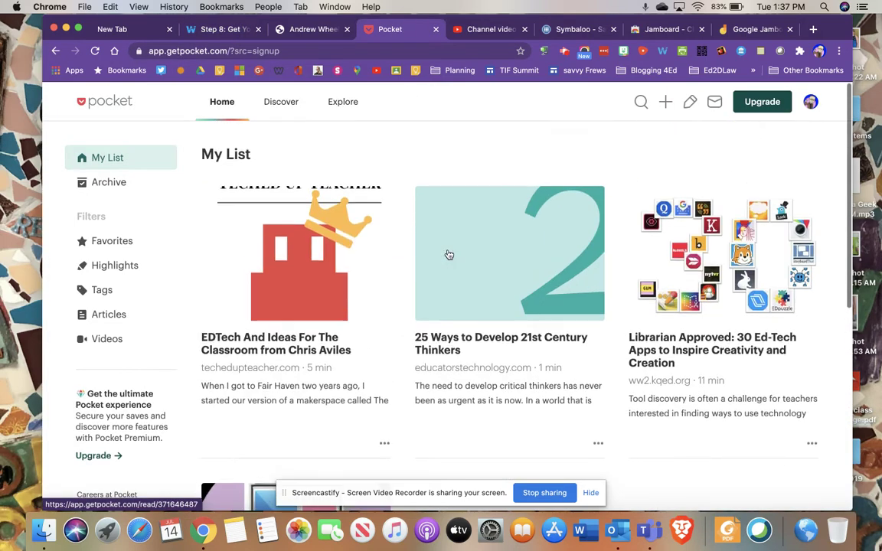
left_click(672, 105)
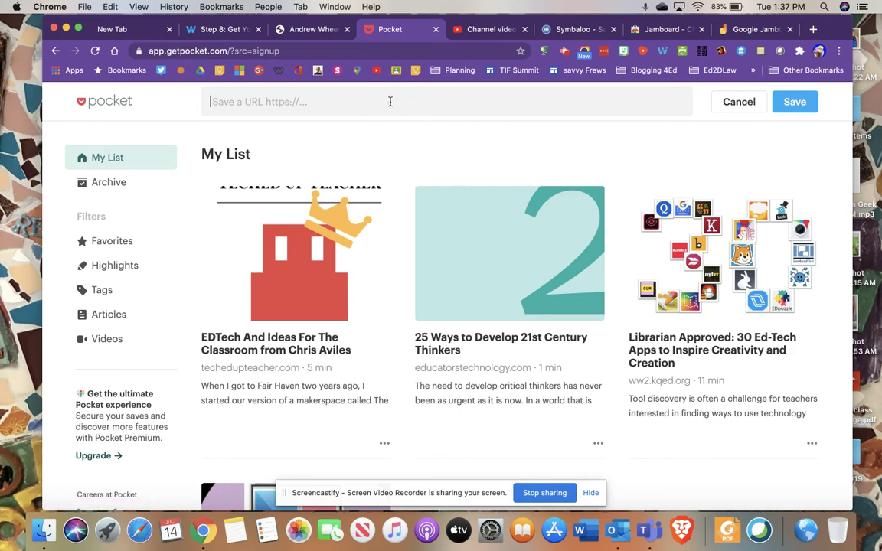
left_click(741, 105)
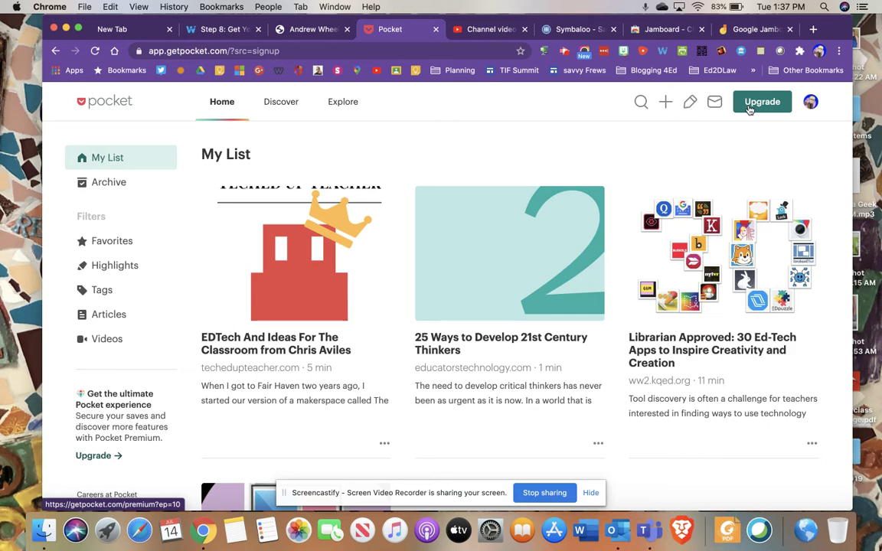
scroll(662, 170, "down", 2)
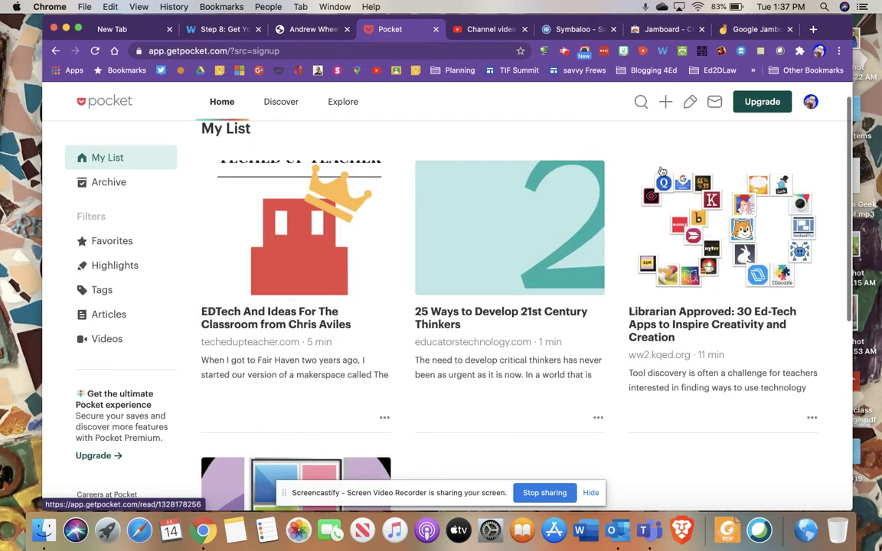
scroll(661, 170, "up", 2)
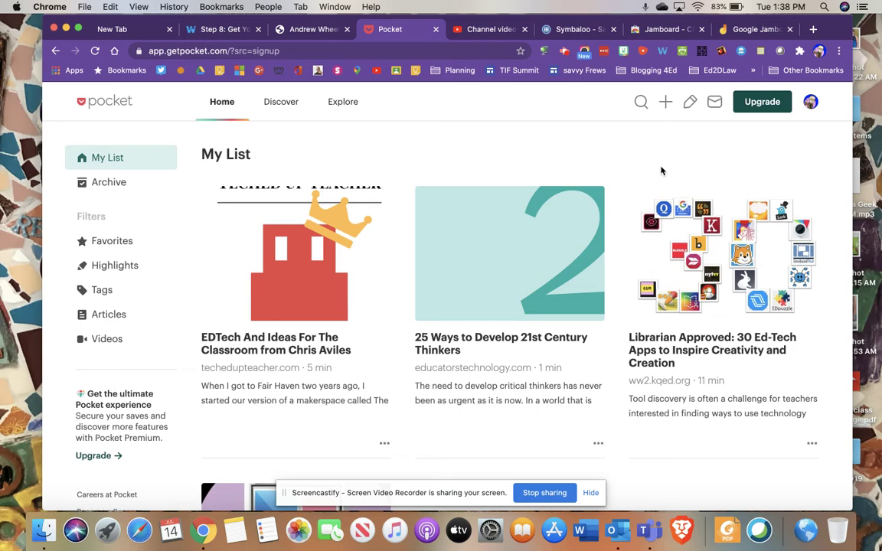
left_click(194, 30)
Step: Scroll the Step 8 collection down to the Welcome to Symbaloo card
scroll(409, 281, "down", 5)
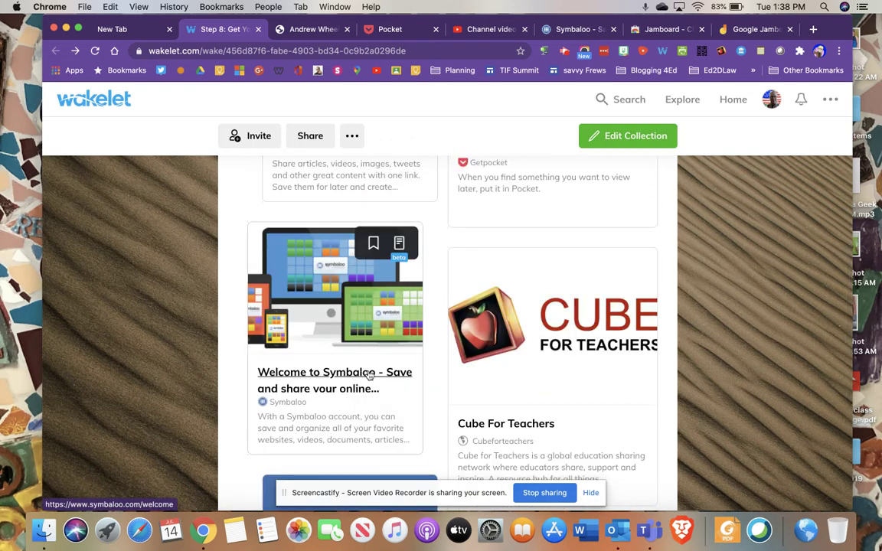
scroll(360, 386, "up", 3)
scroll(336, 386, "down", 2)
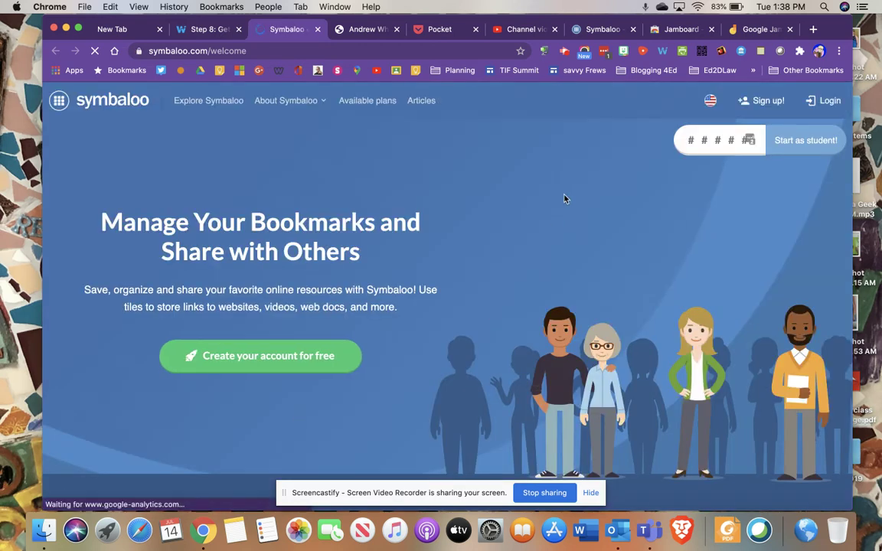
Step: Switch the Symbaloo dashboard from the Education webmix to EDU Games, then go back to the welcome page
left_click(595, 31)
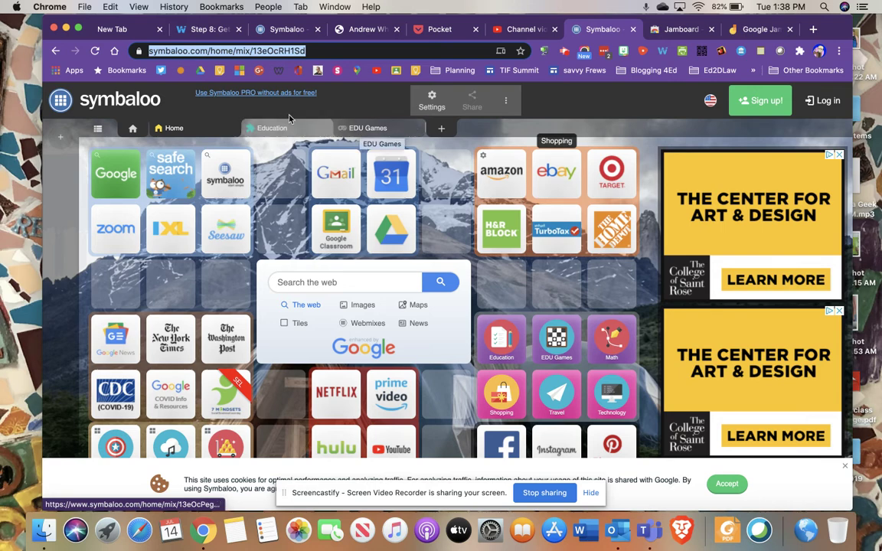
left_click(370, 129)
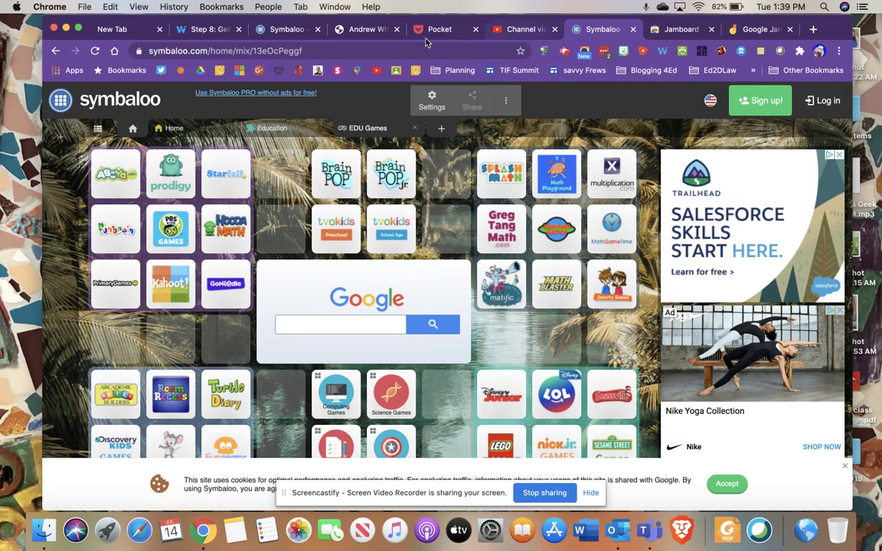
left_click(264, 31)
Step: Return to the Step 8 Wakelet collection and scroll down to the Cube For Teachers card
left_click(208, 30)
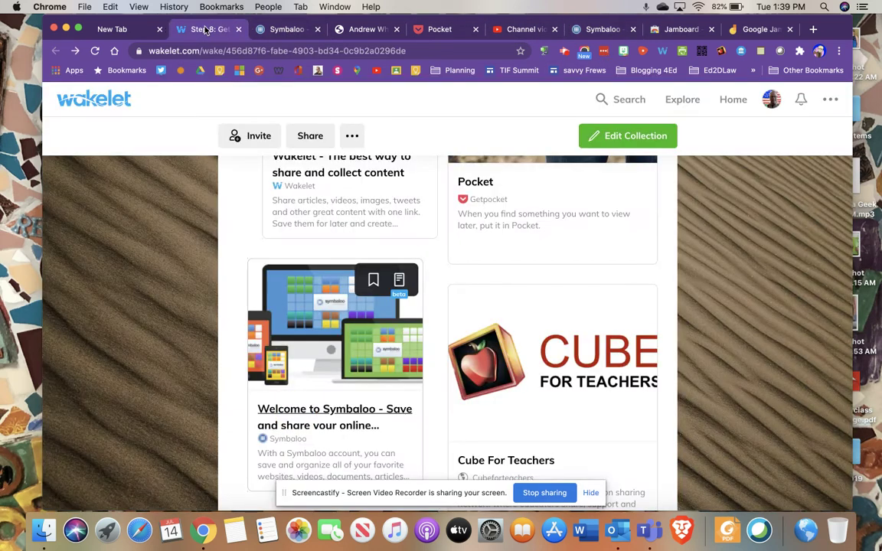
scroll(520, 352, "up", 3)
scroll(520, 352, "down", 3)
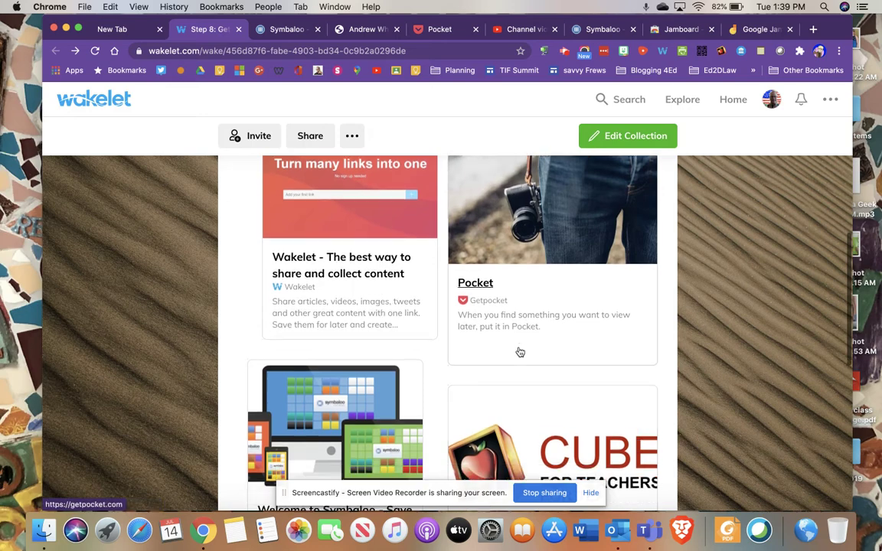
scroll(578, 388, "down", 2)
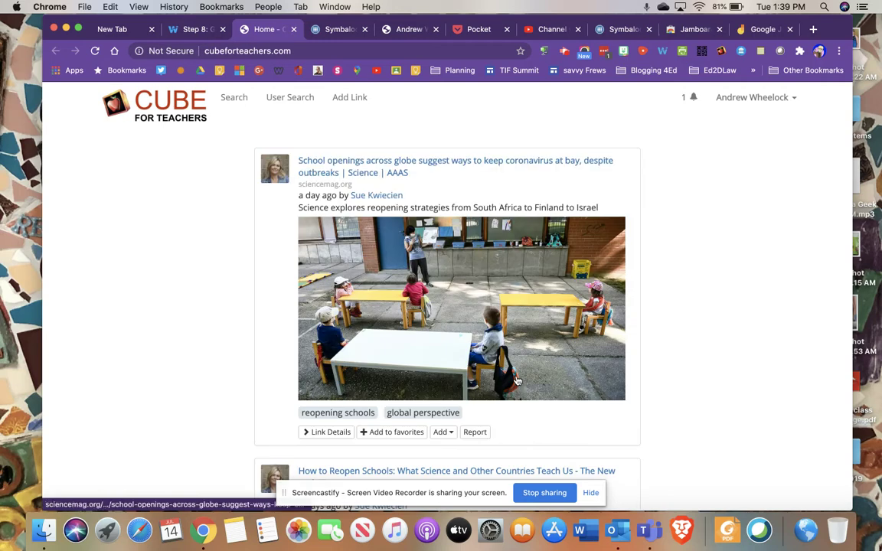
Step: Browse the Cube for Teachers school-reopening feed, reload it via the CUBE logo, then return to Step 8
scroll(517, 380, "down", 8)
scroll(517, 380, "down", 3)
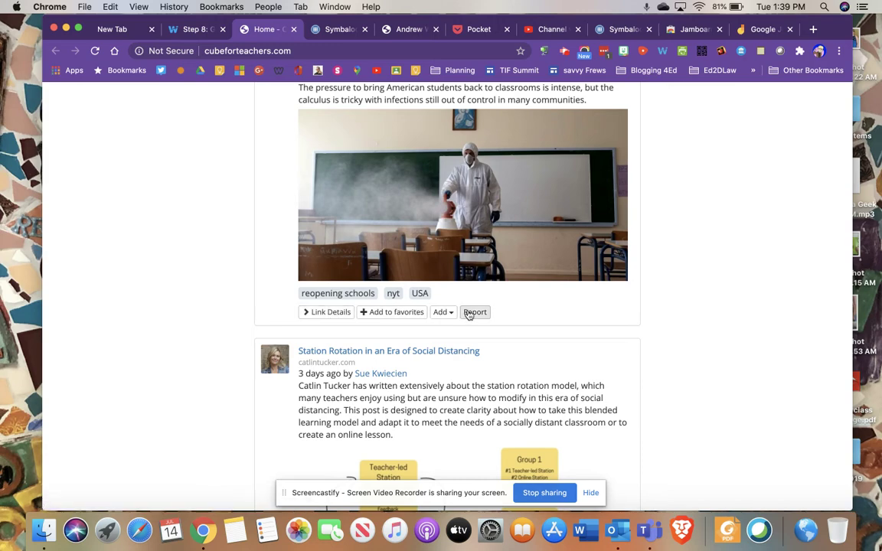
scroll(467, 369, "down", 3)
scroll(466, 375, "down", 10)
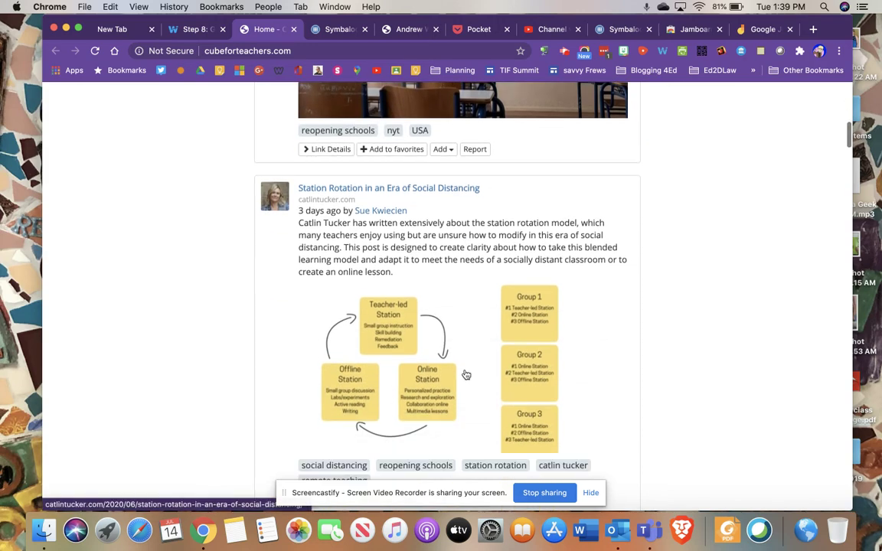
scroll(465, 373, "up", 15)
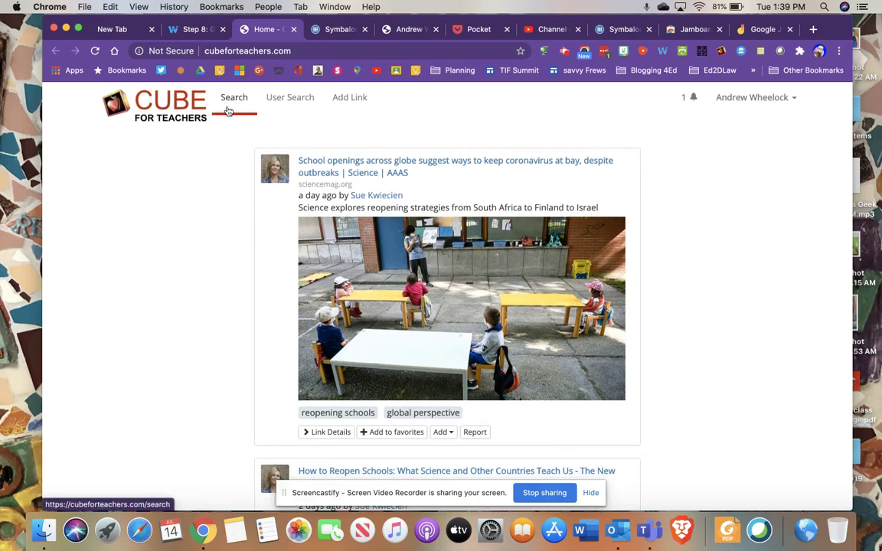
left_click(144, 113)
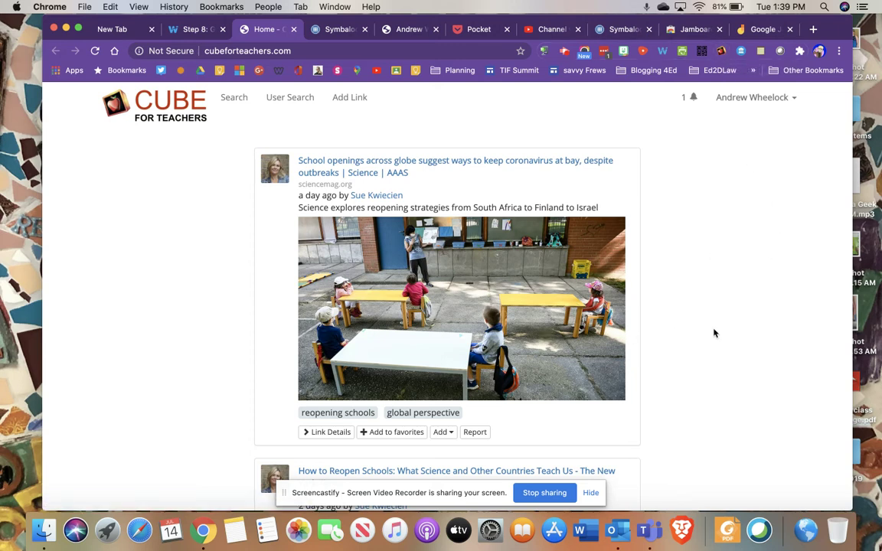
scroll(712, 331, "up", 2)
left_click(197, 28)
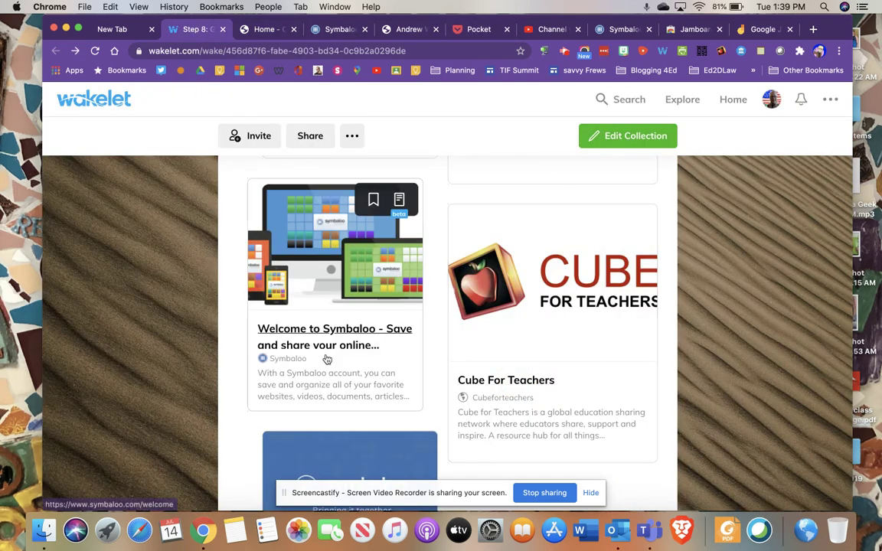
scroll(325, 344, "down", 5)
scroll(325, 355, "up", 5)
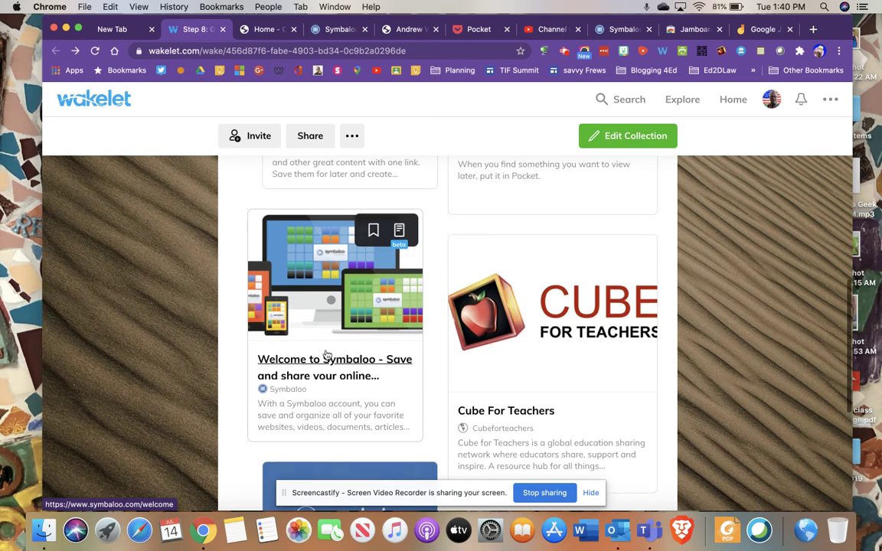
scroll(326, 354, "down", 2)
scroll(326, 354, "up", 4)
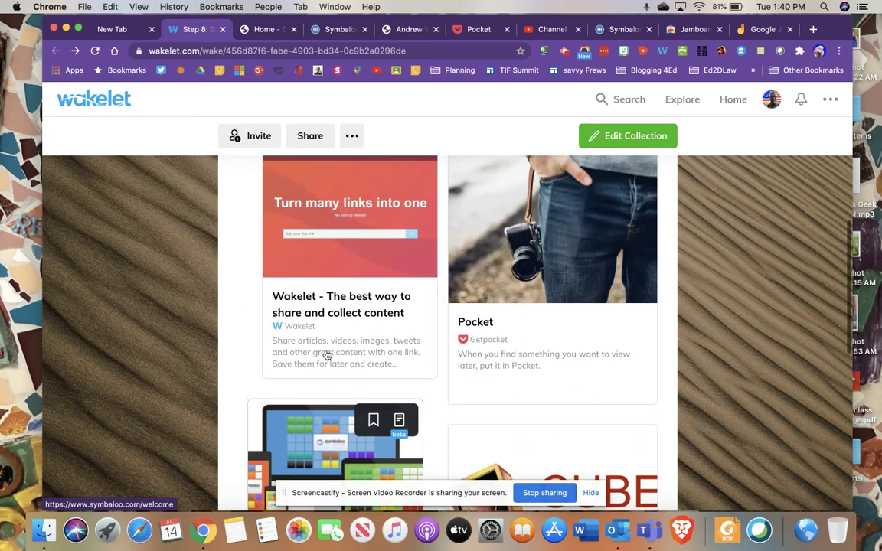
scroll(327, 354, "down", 3)
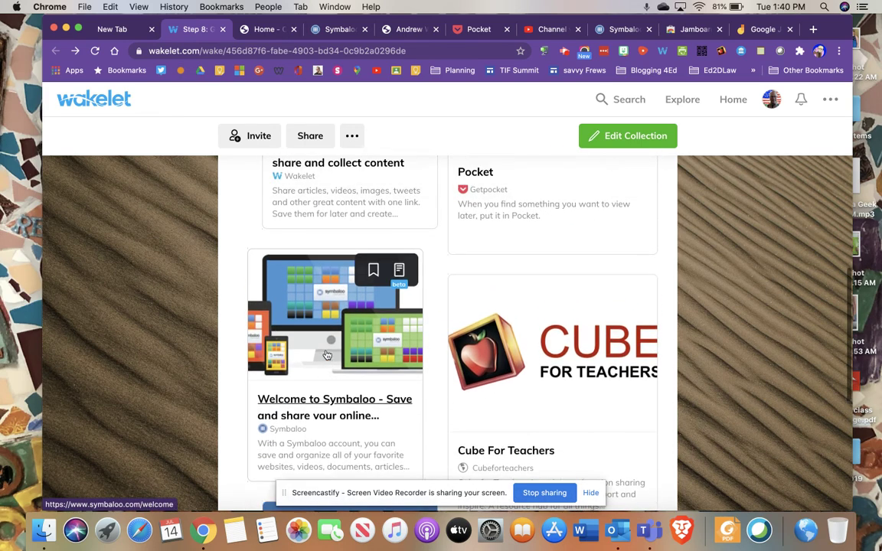
scroll(341, 321, "up", 3)
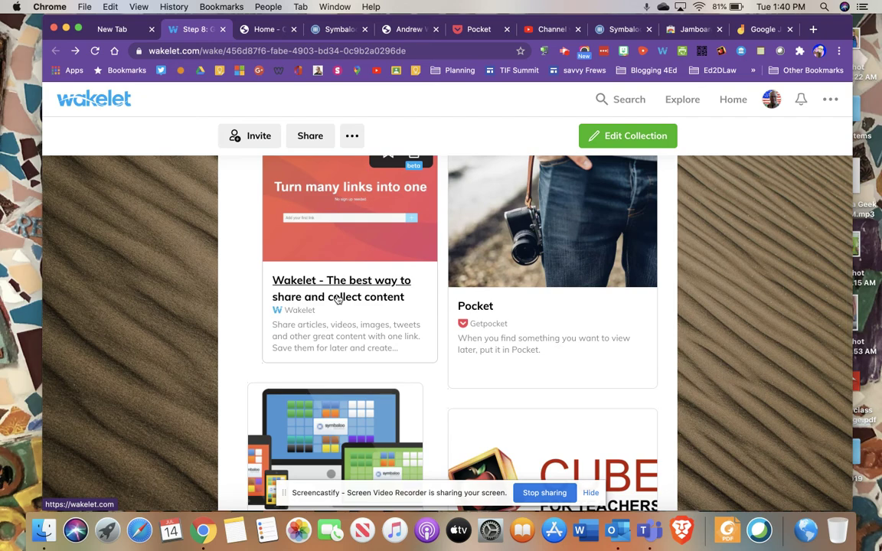
scroll(507, 301, "down", 5)
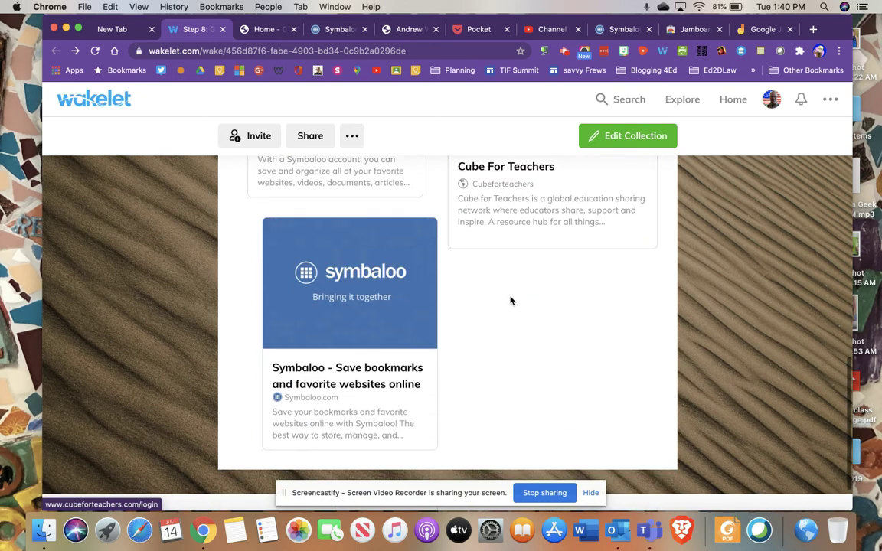
scroll(509, 300, "down", 2)
scroll(510, 299, "up", 3)
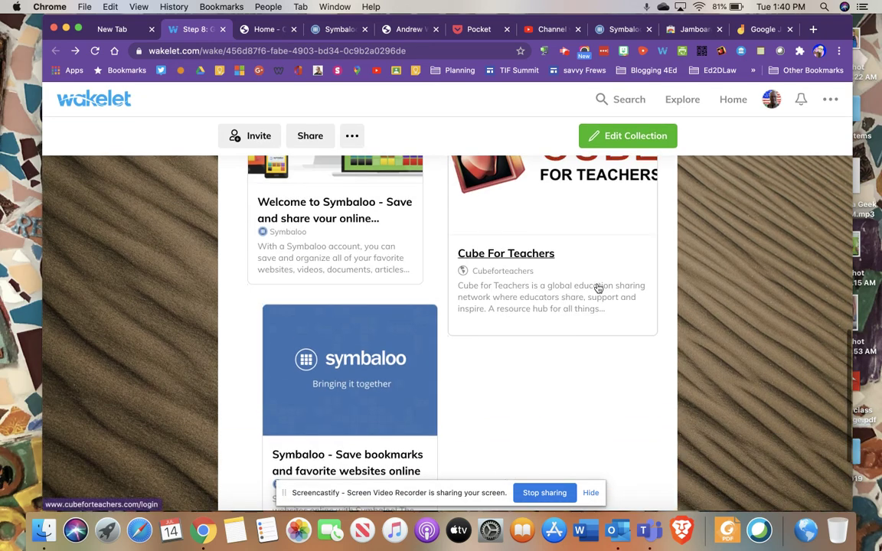
scroll(531, 327, "up", 3)
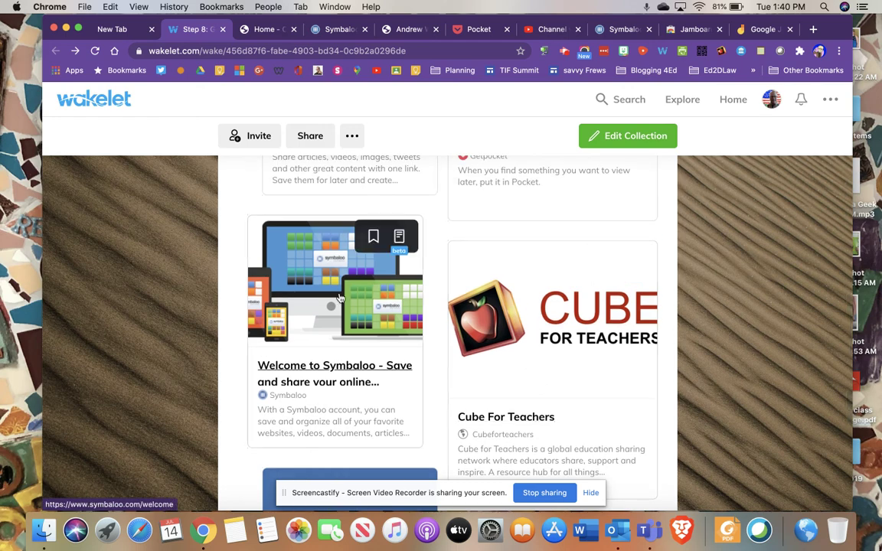
scroll(362, 344, "down", 1)
scroll(361, 344, "up", 3)
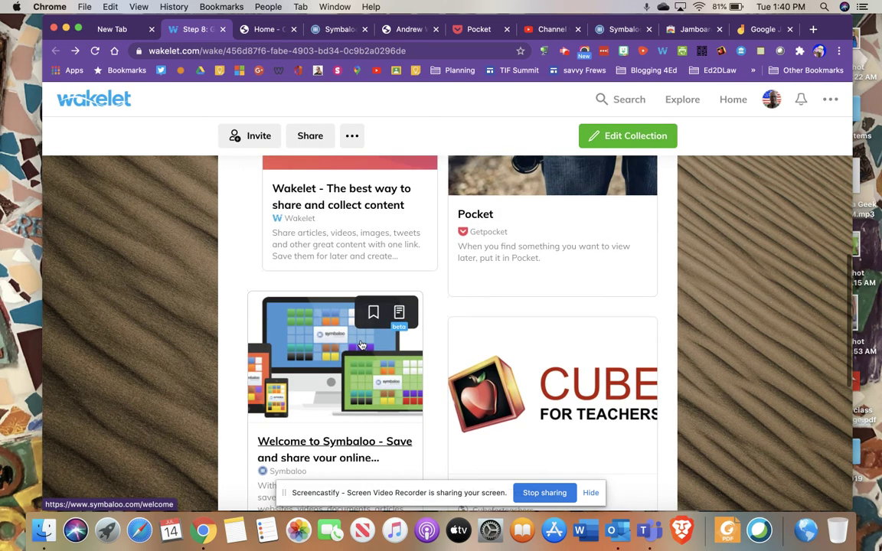
scroll(362, 345, "up", 2)
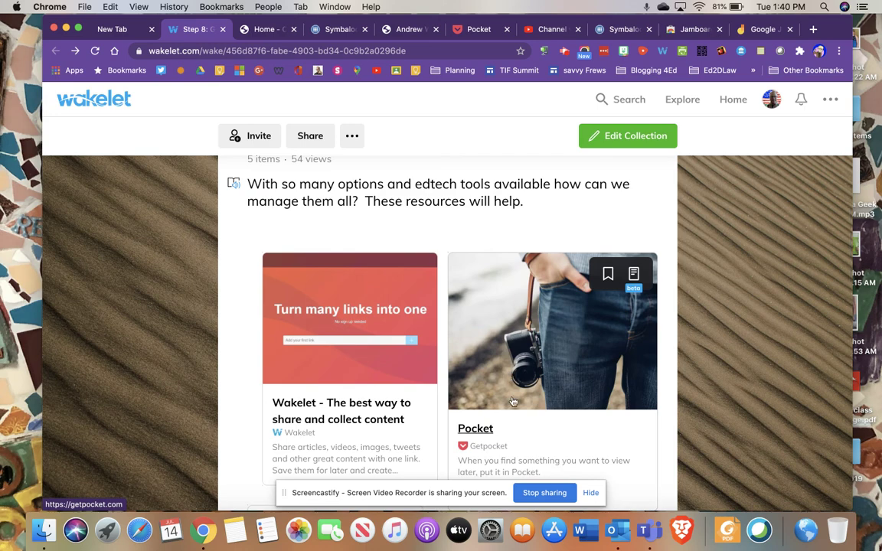
scroll(513, 401, "up", 1)
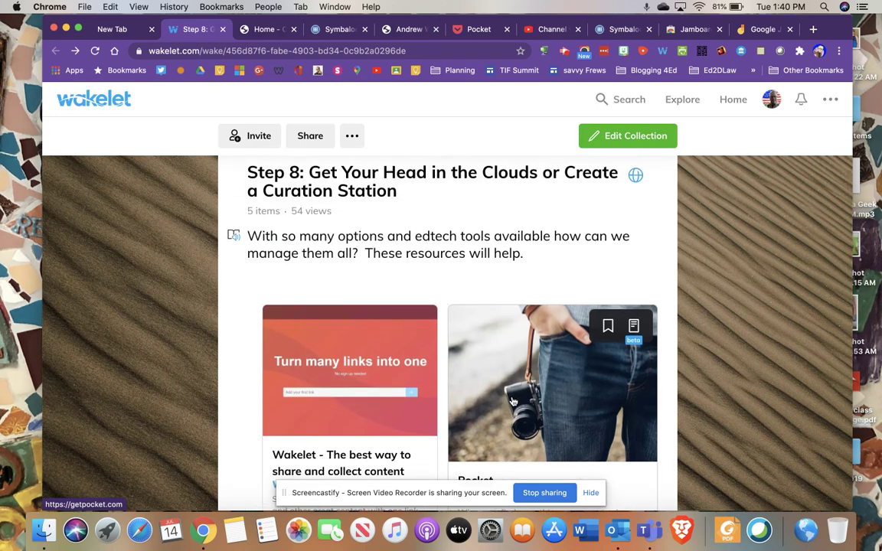
scroll(512, 401, "up", 6)
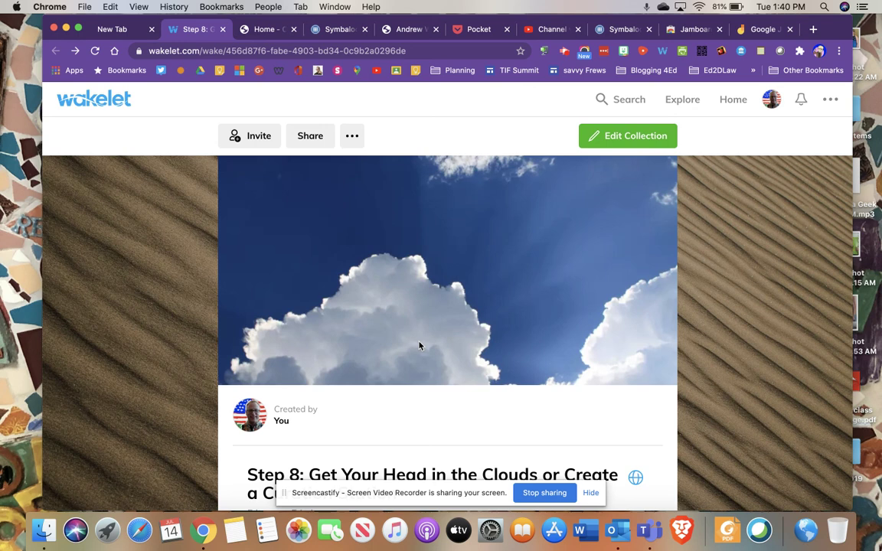